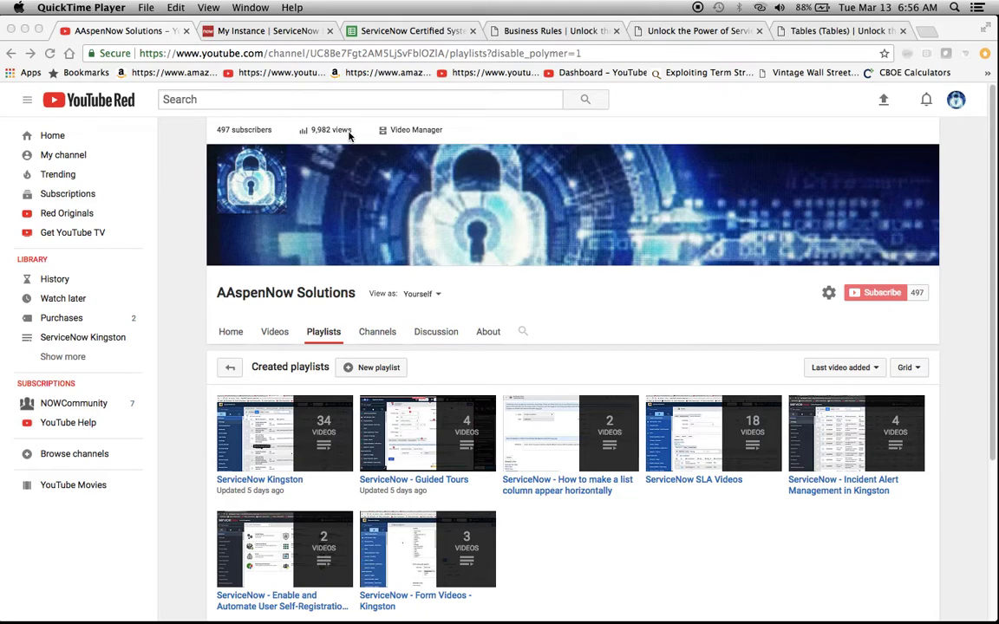
Switch to the ServiceNow Certified System Admin Mind Map spreadsheet and review the Business Rules entry and its table name on Sheet1.
scroll(570, 323, down, 2)
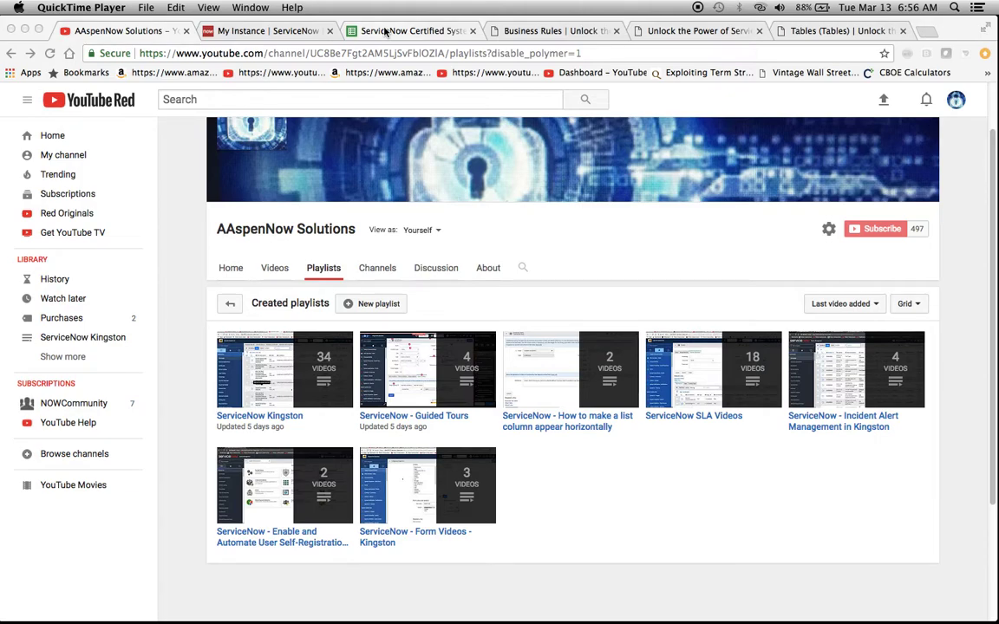
click(385, 32)
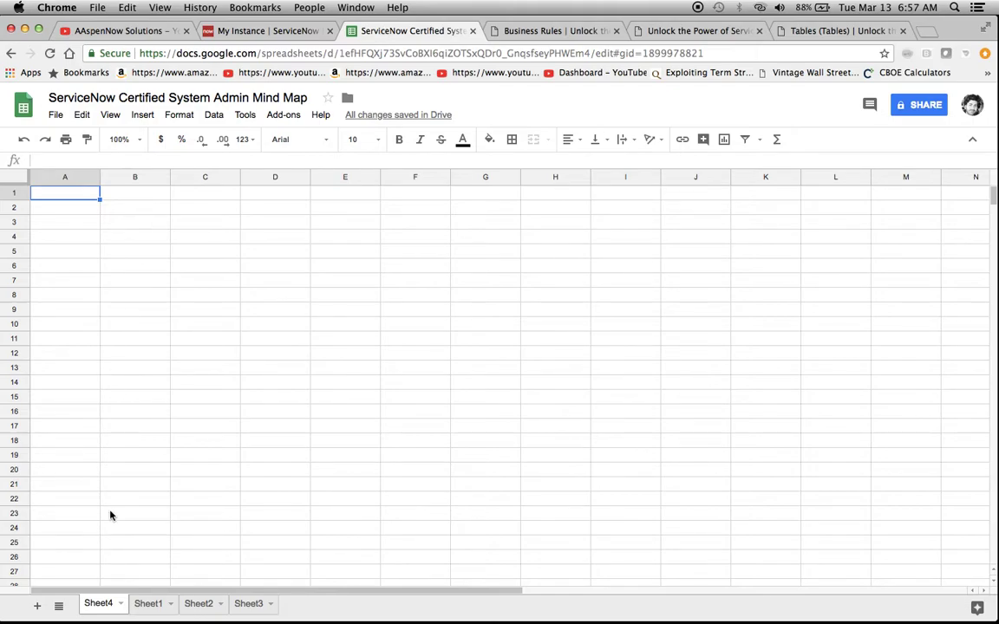
click(146, 607)
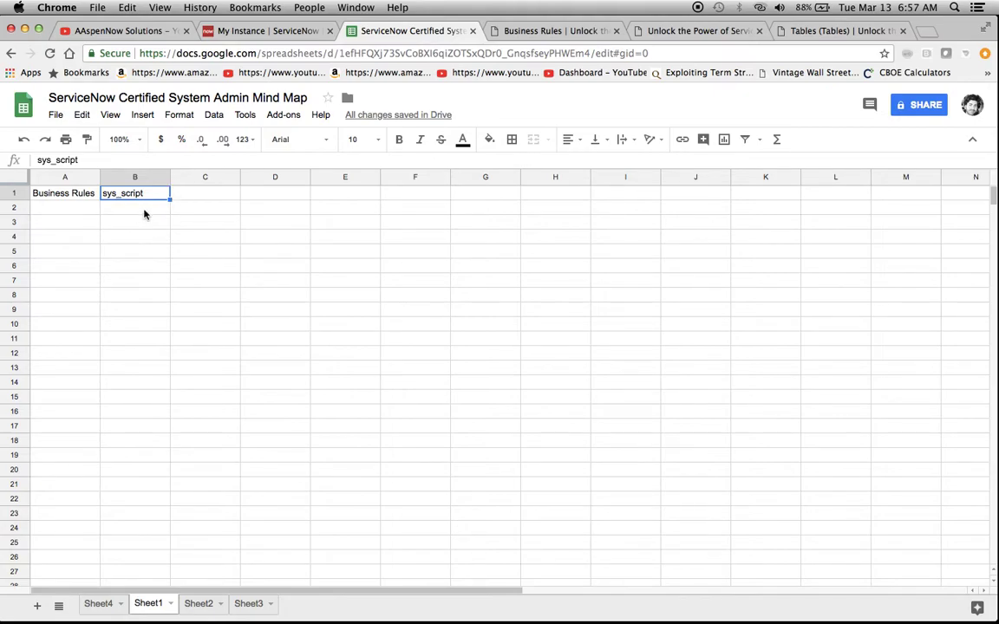
click(64, 196)
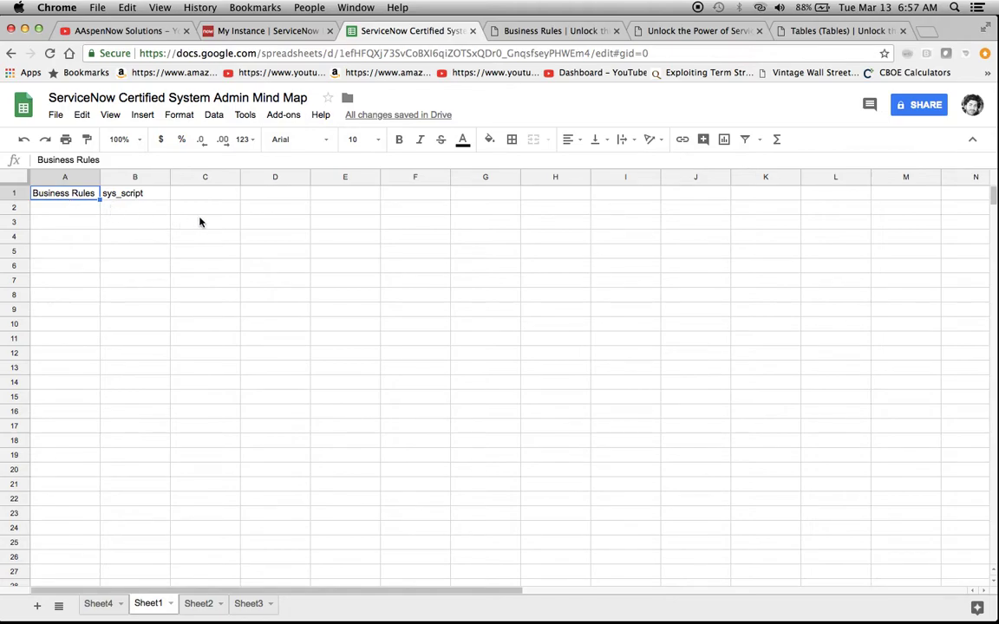
click(110, 203)
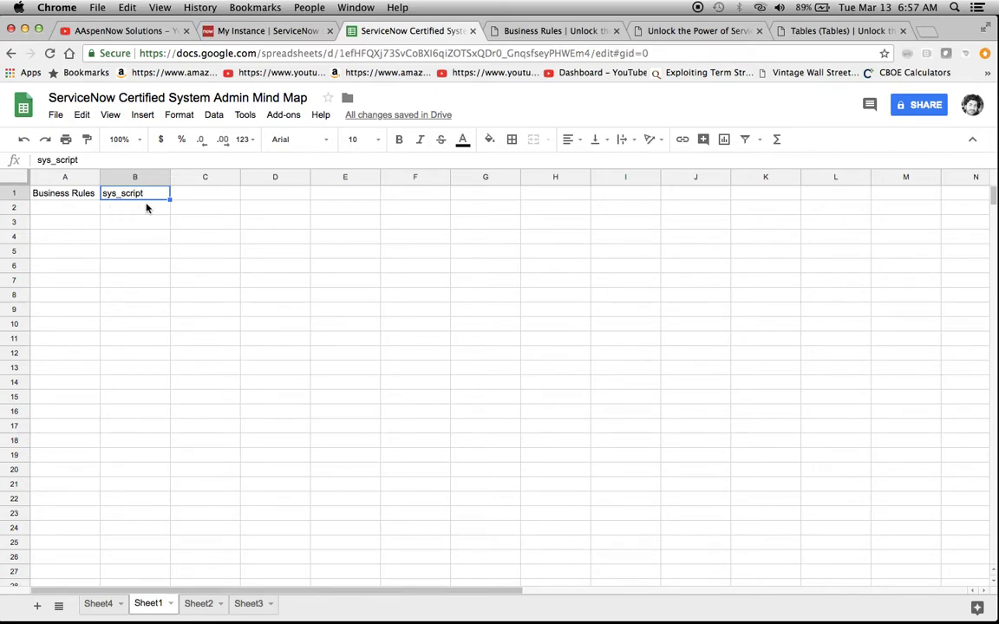
Switch to ServiceNow's Business Rules list and examine the table name in the page address.
click(523, 33)
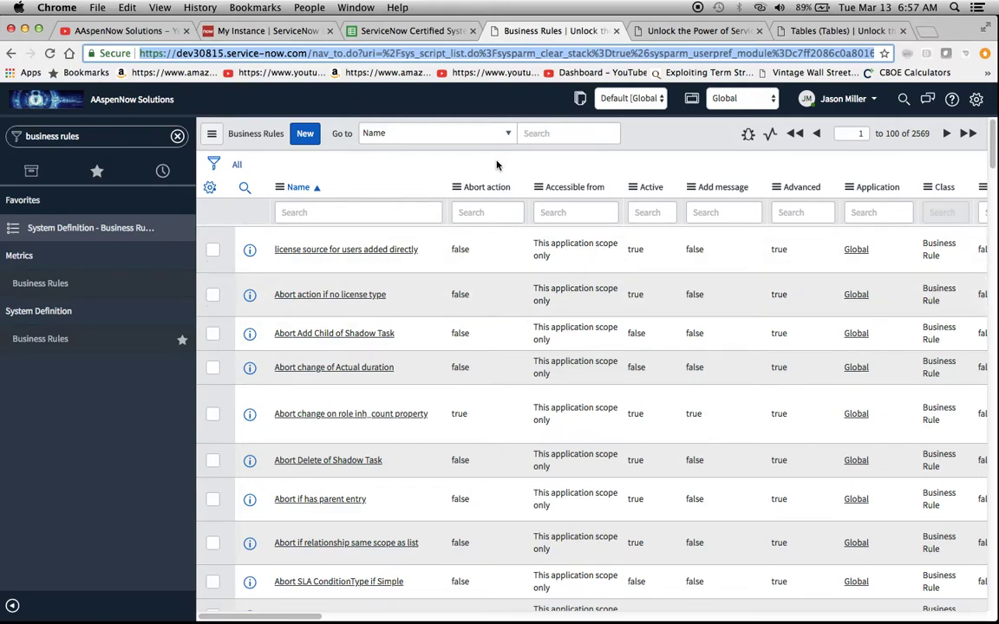
click(418, 54)
key(Left)
key(Left)
key(Left)
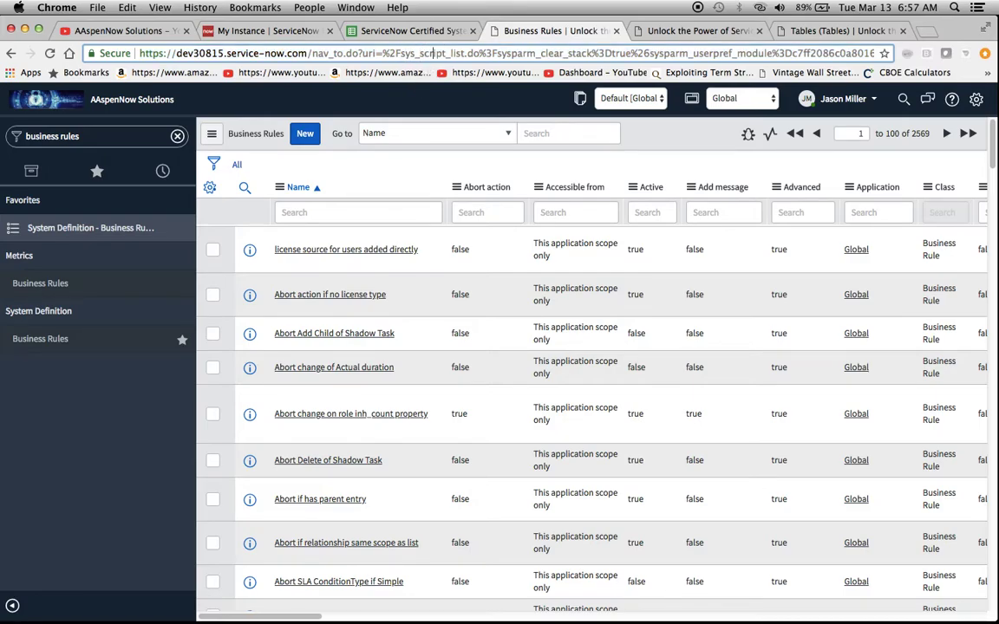
key(Right)
key(Right)
key(Right)
key(Right)
key(Right)
key(Right)
key(Right)
key(Right)
key(Right)
key(Right)
key(Right)
Open the business rules table's list directly by entering sys_script.list in the navigation filter.
click(86, 137)
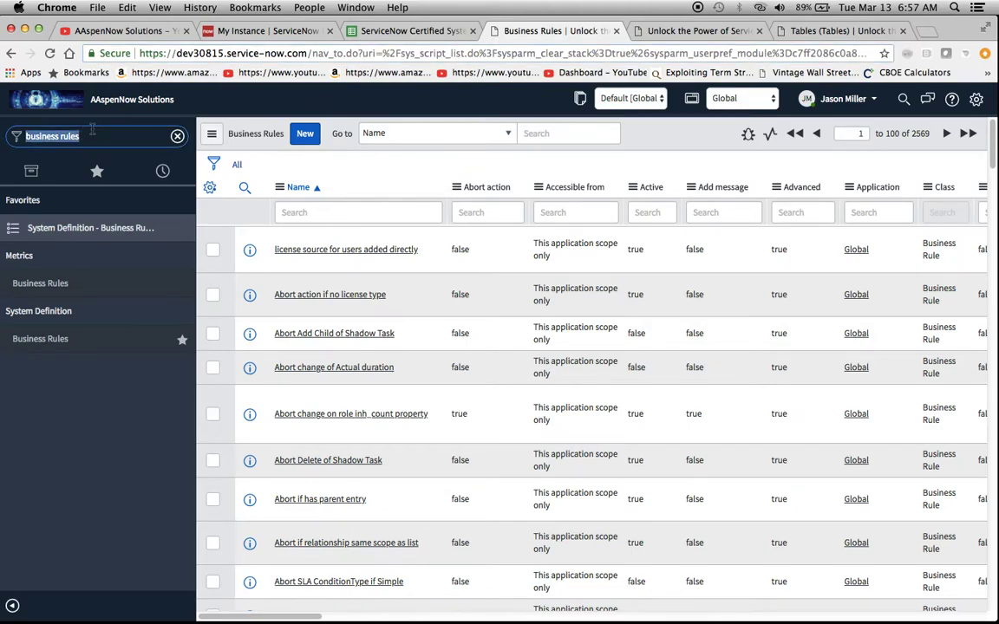
text(sy)
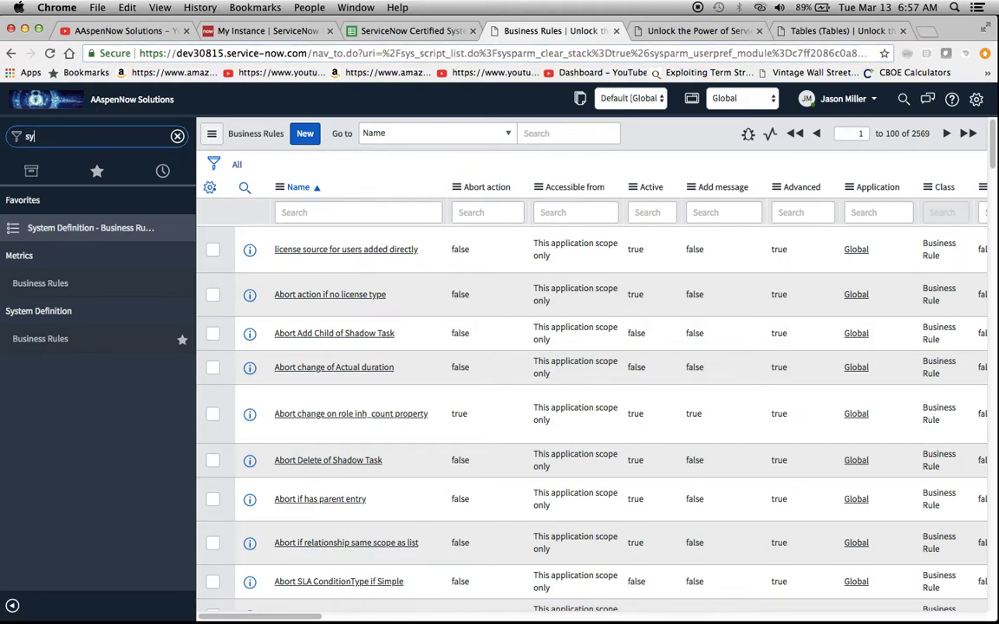
text(s_)
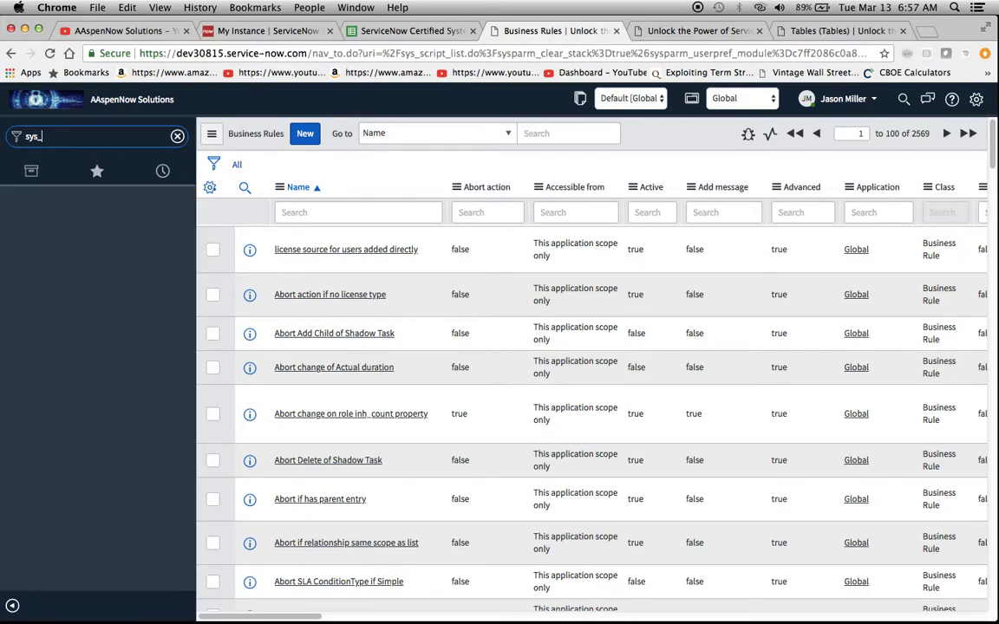
text(script.list)
key(Return)
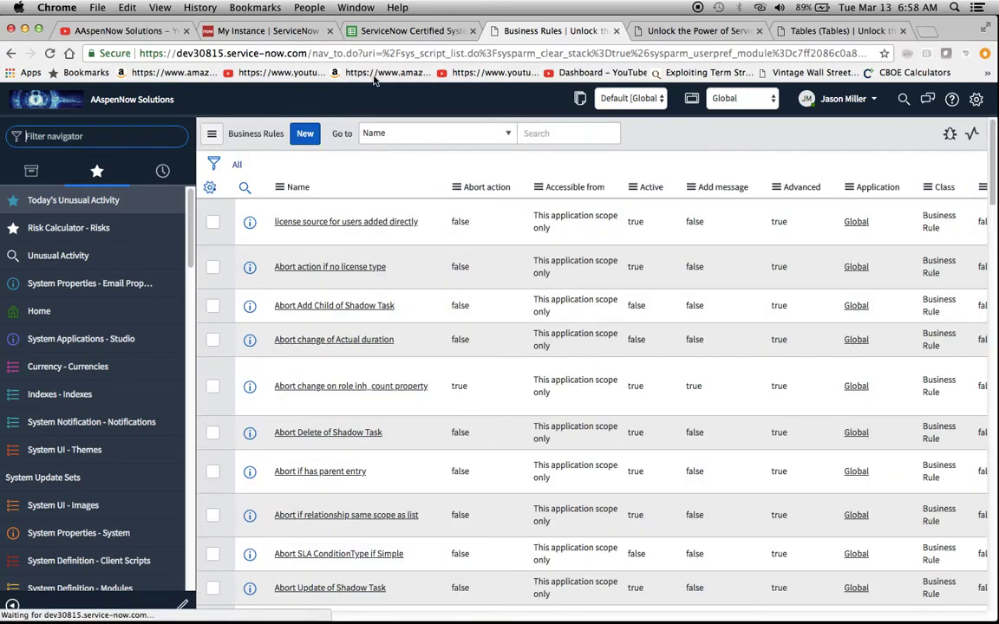
Copy the Business Rules and sys_script cells from Sheet1 of the mind map spreadsheet into row 1 of Sheet4.
click(391, 33)
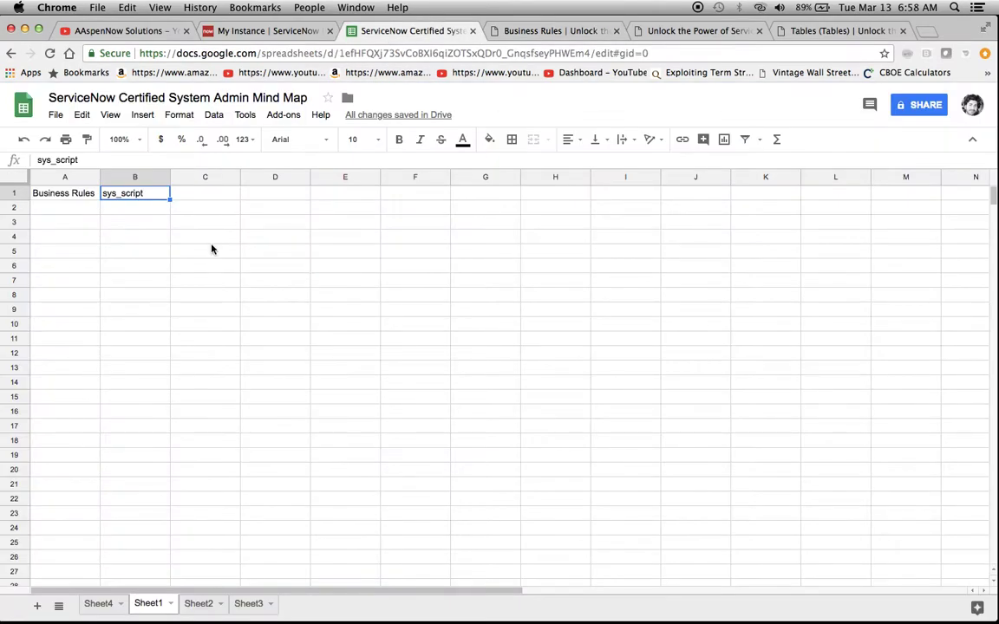
key(shift+Left)
key(ctrl+c)
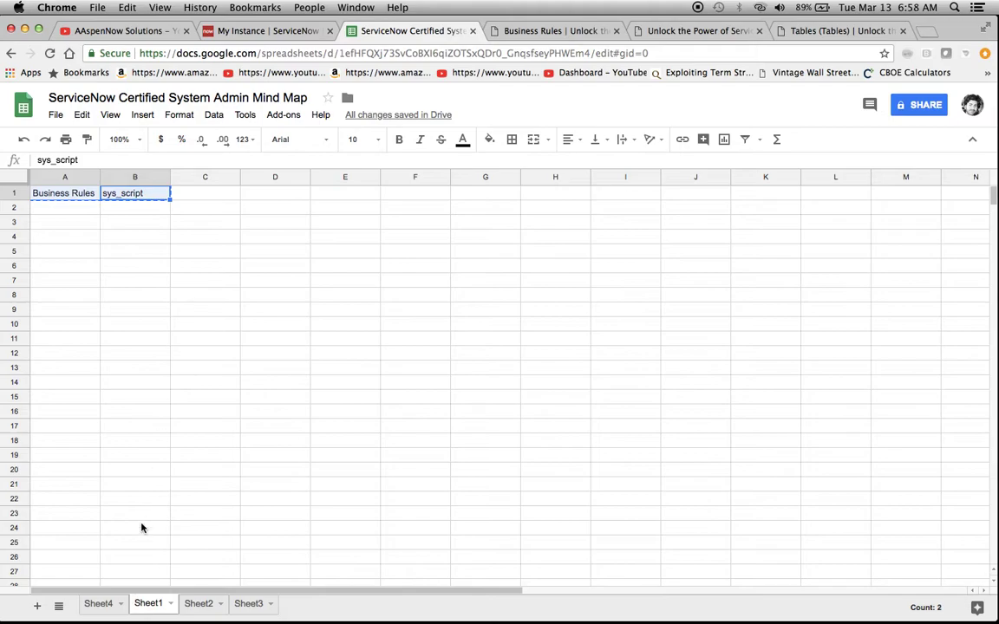
click(97, 605)
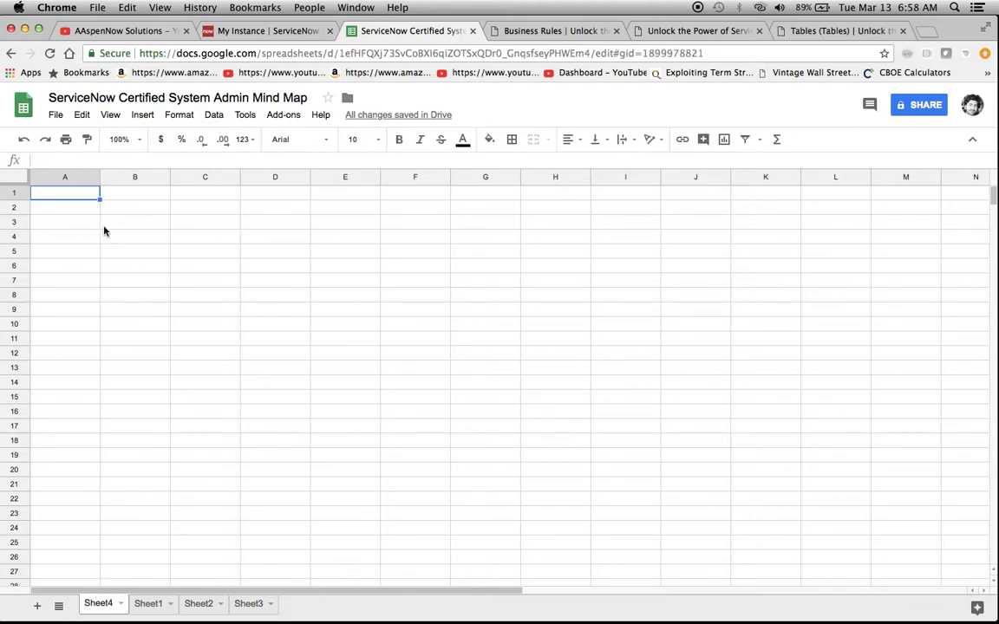
key(ctrl+v)
click(59, 211)
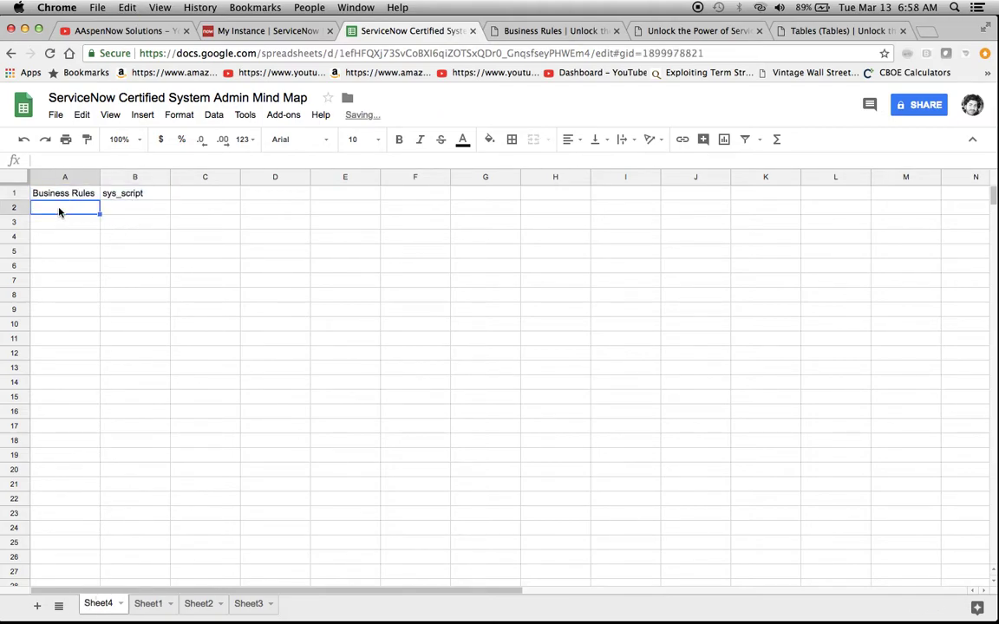
View the Business Rules list and the Procurement Process Flow workflow in ServiceNow, and return to the mind map spreadsheet.
click(543, 31)
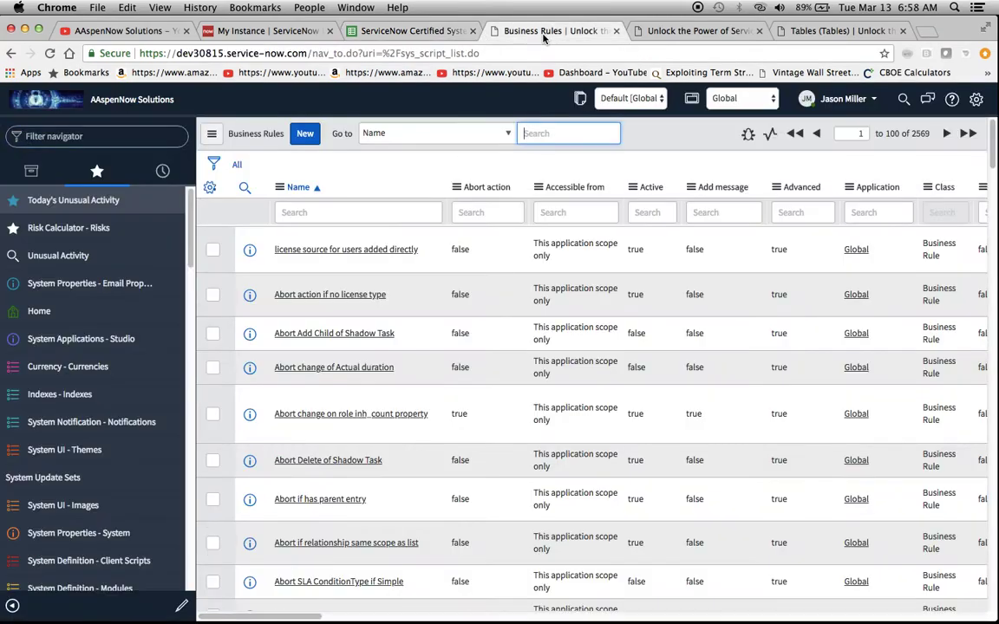
click(682, 32)
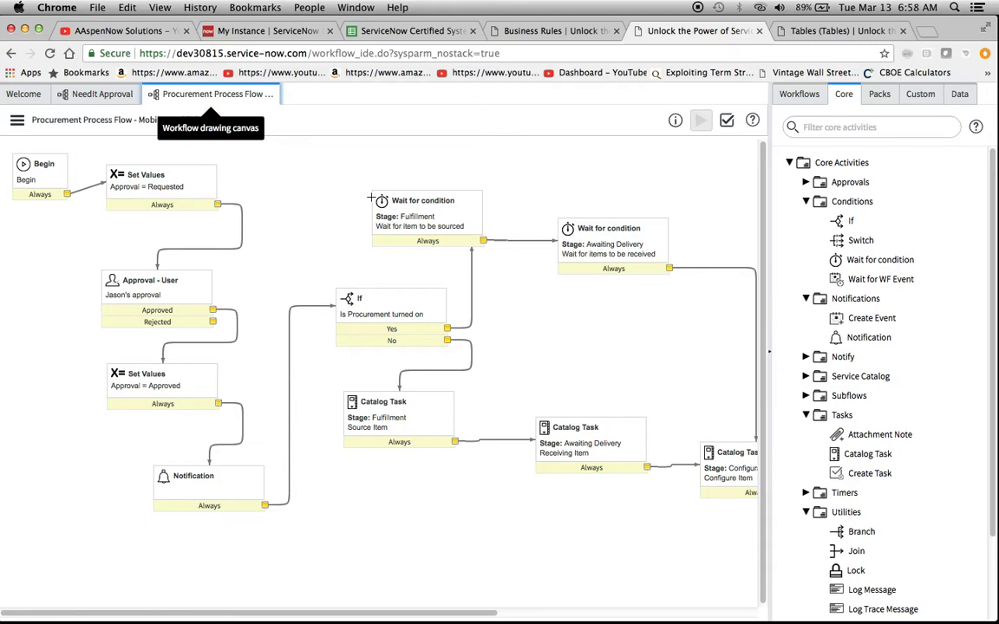
click(357, 30)
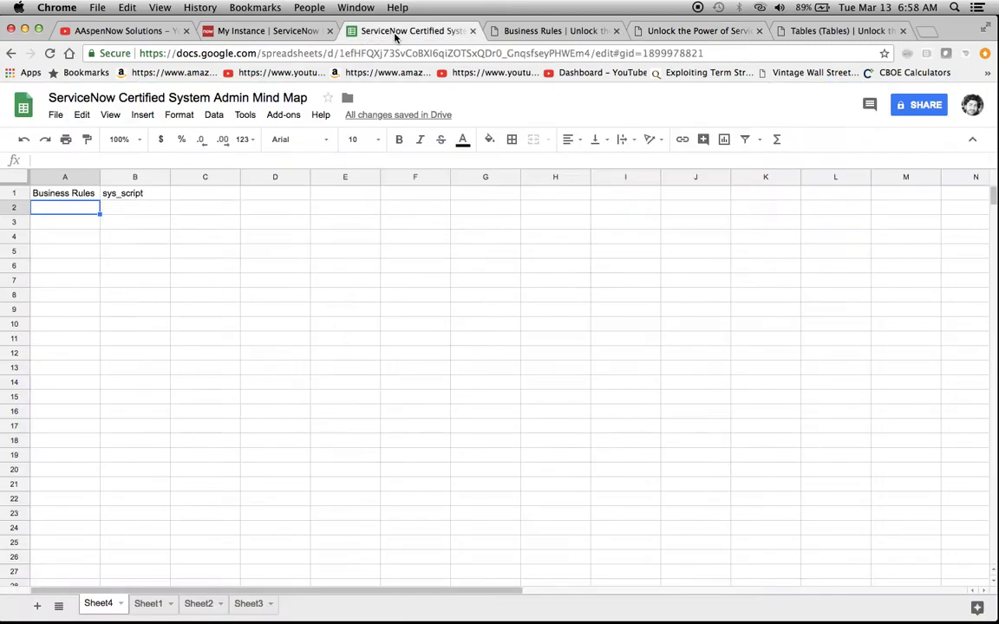
Copy Sheet2's row from 3 Components Workflow through Approvals, Notifications, Tasks and the ant symbol into row 2 of Sheet4.
click(198, 603)
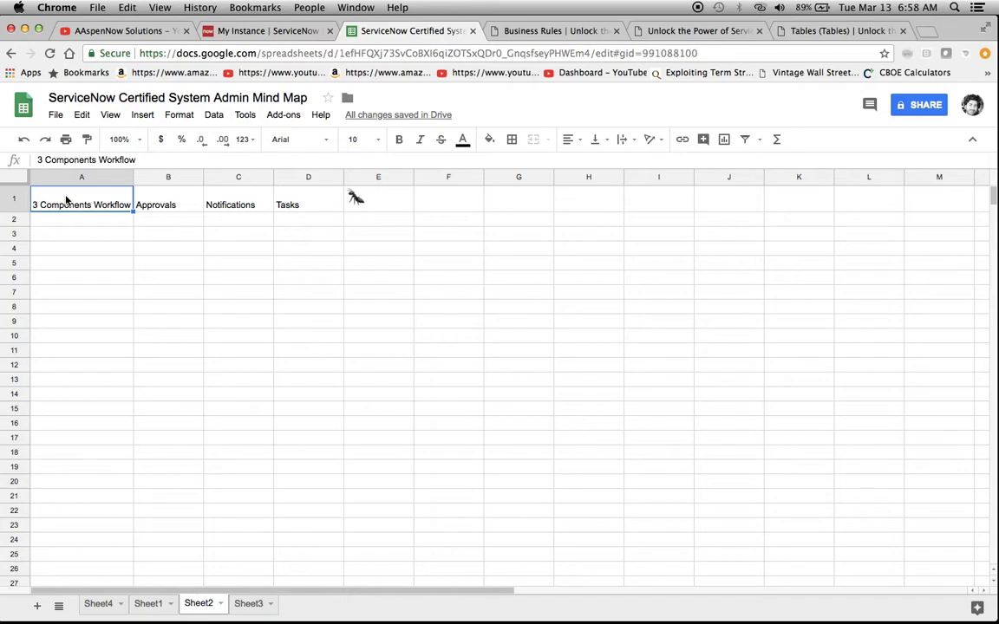
click(183, 213)
key(Right)
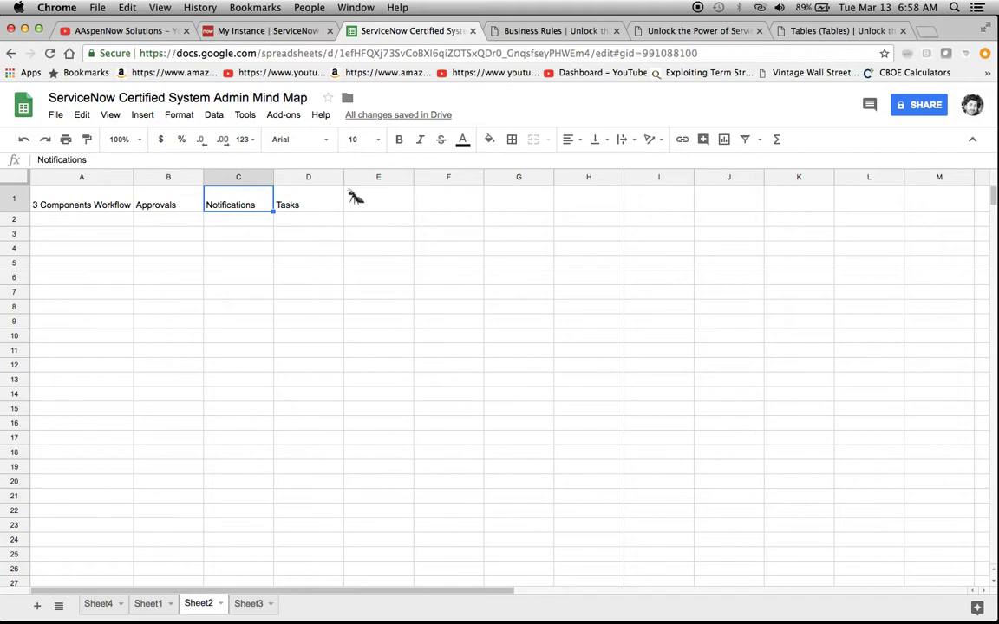
key(Right)
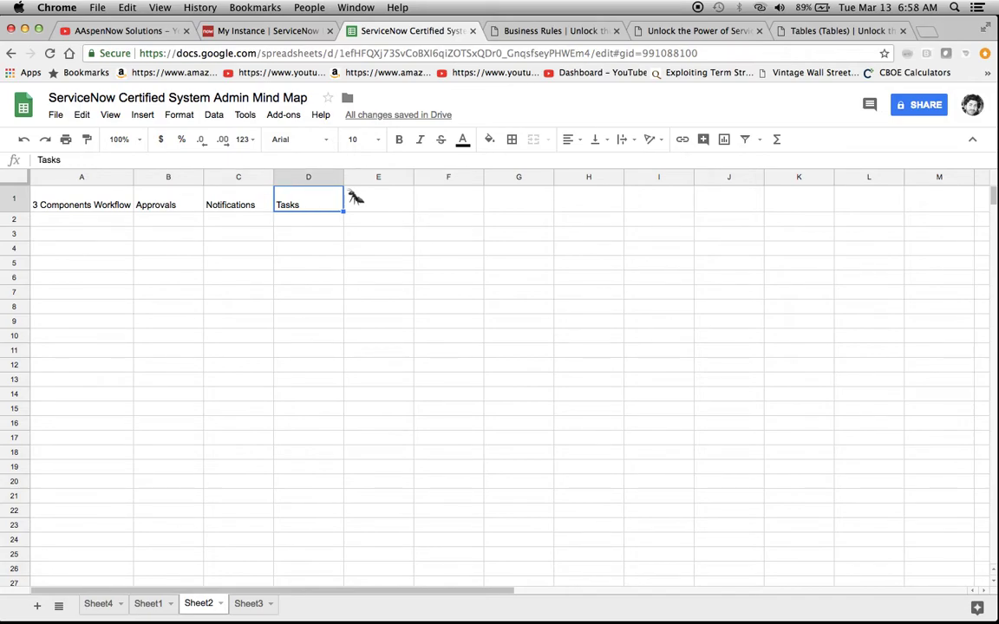
key(Right)
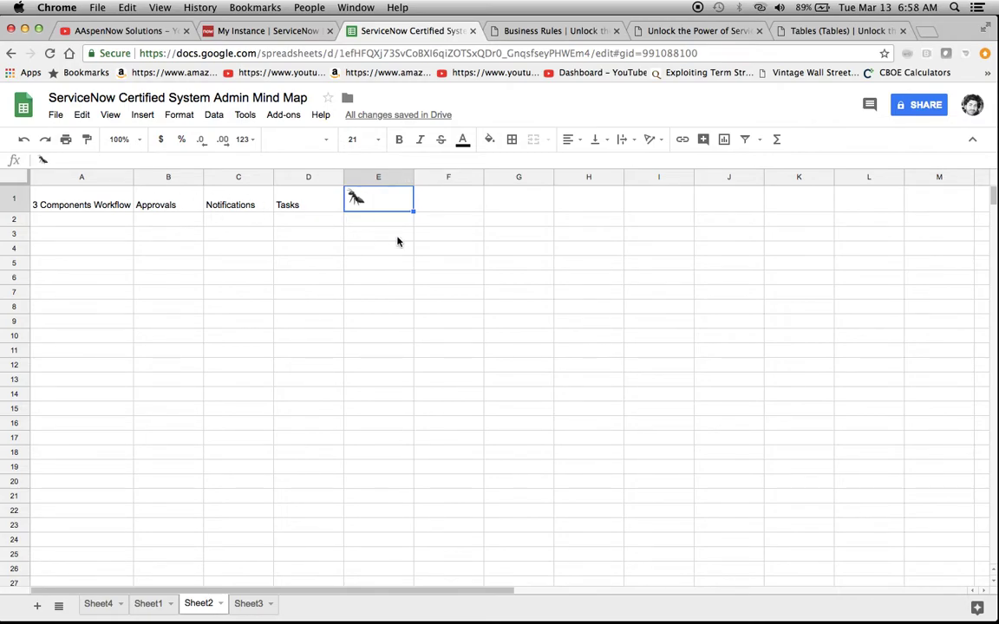
key(shift+Left)
key(shift+Left)
key(shift+Left)
key(shift+Left)
key(super+c)
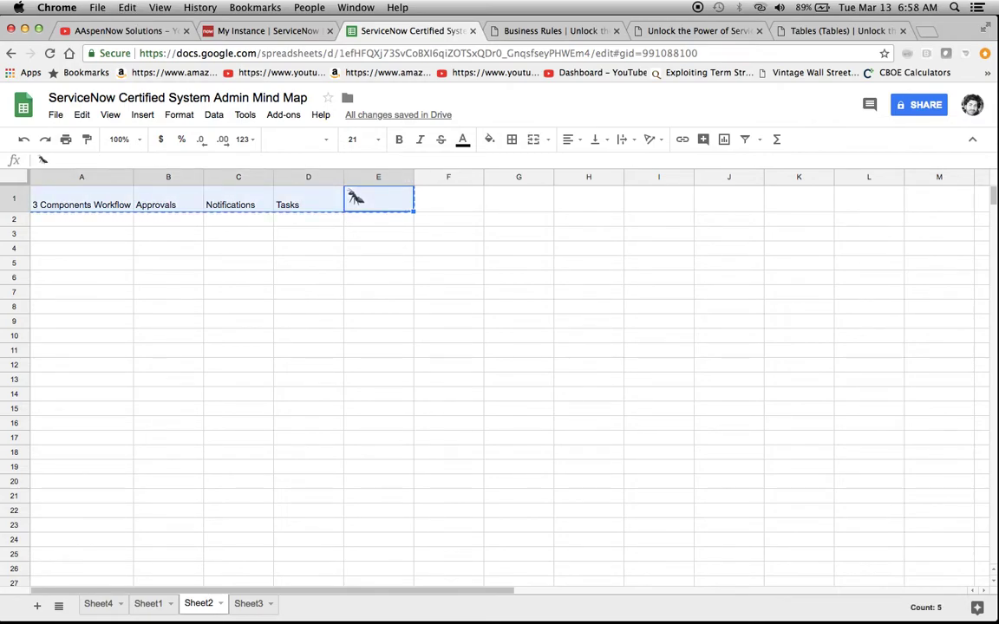
click(97, 604)
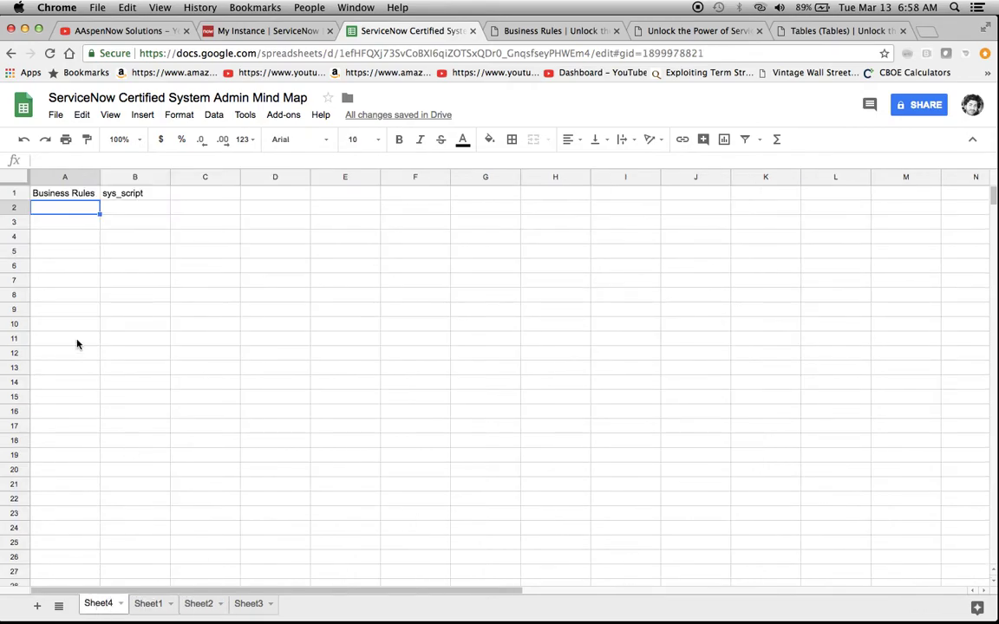
key(super+v)
Widen column A on Sheet4 so the 3 Components Workflow label fits.
click(111, 225)
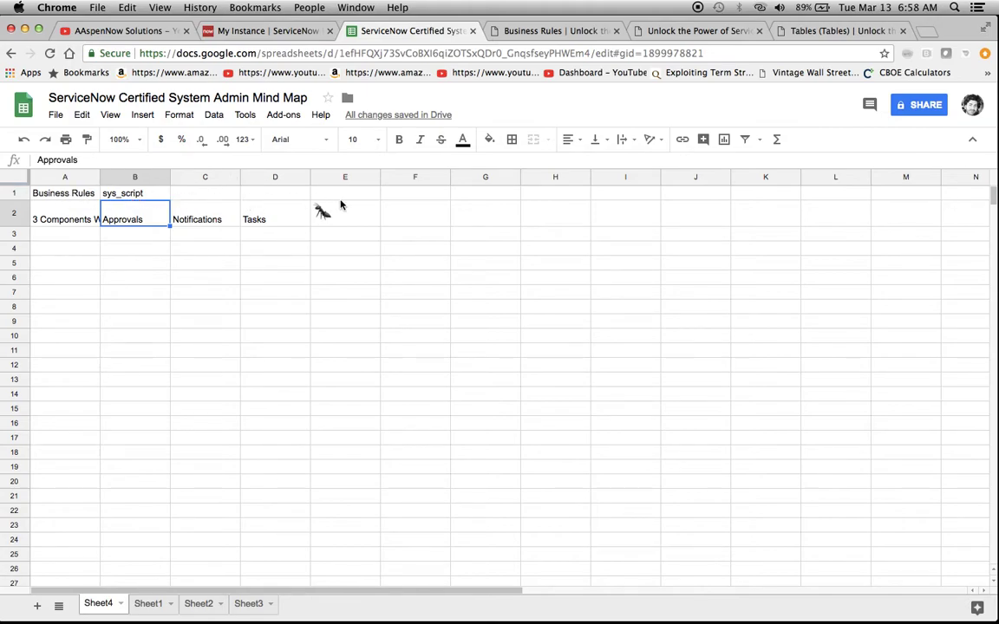
click(38, 237)
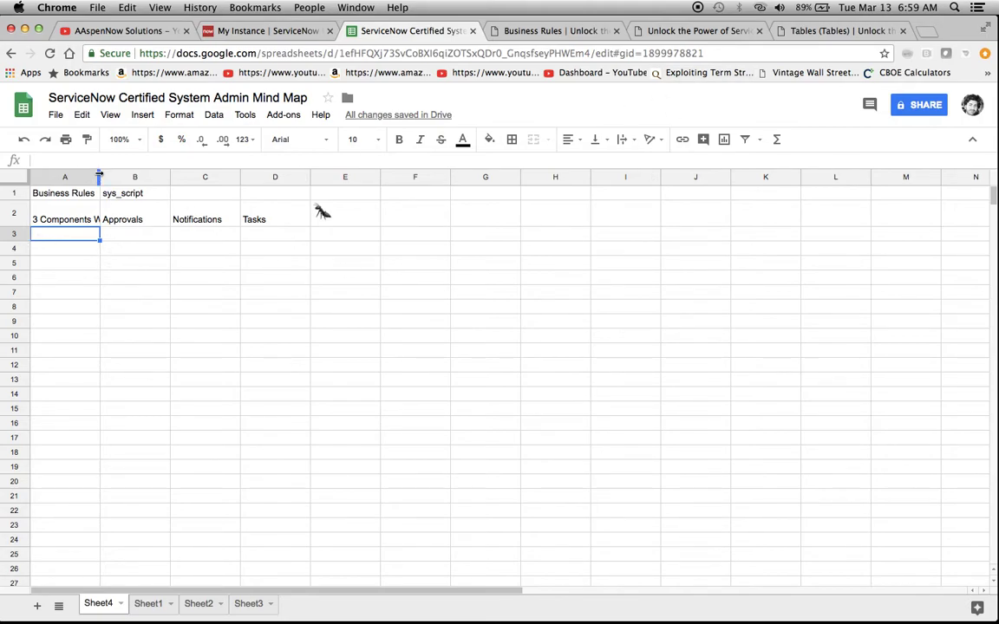
drag(99, 177, 143, 177)
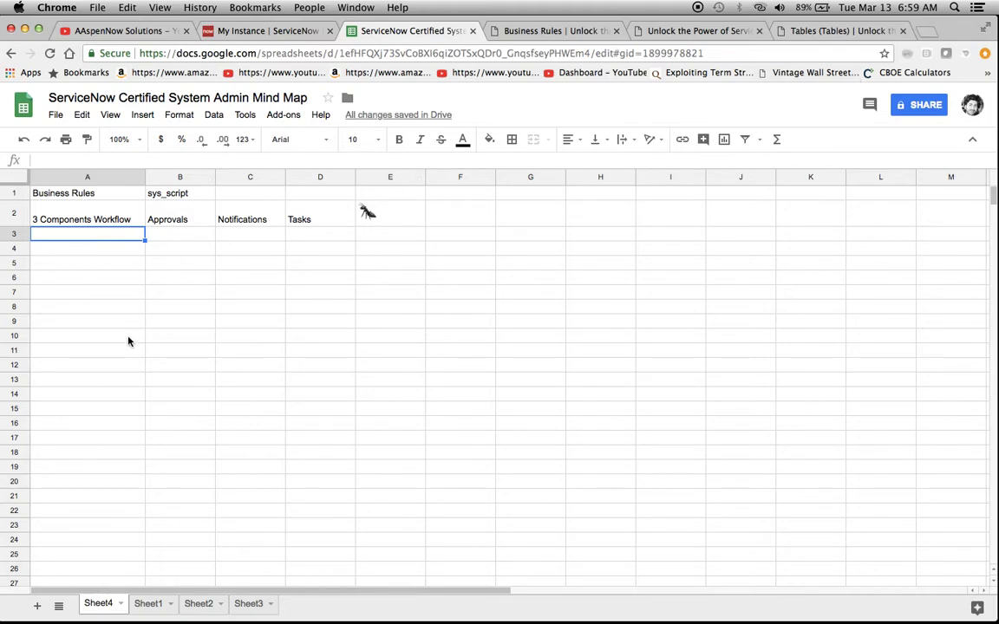
Review the Task Table row on Sheet3, going through its Problem, Incident and Change Request entries.
click(197, 603)
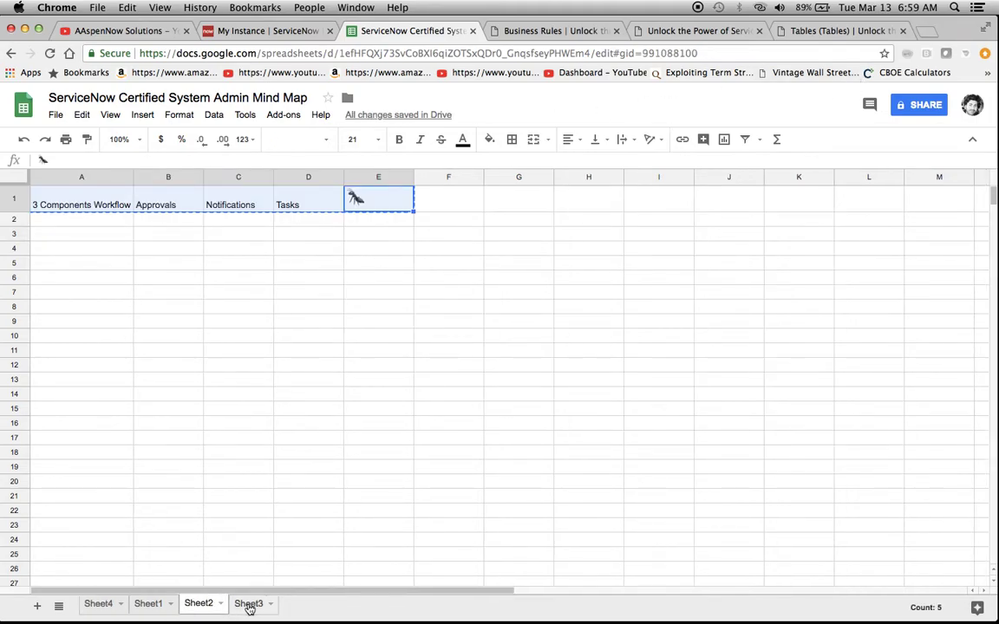
click(249, 605)
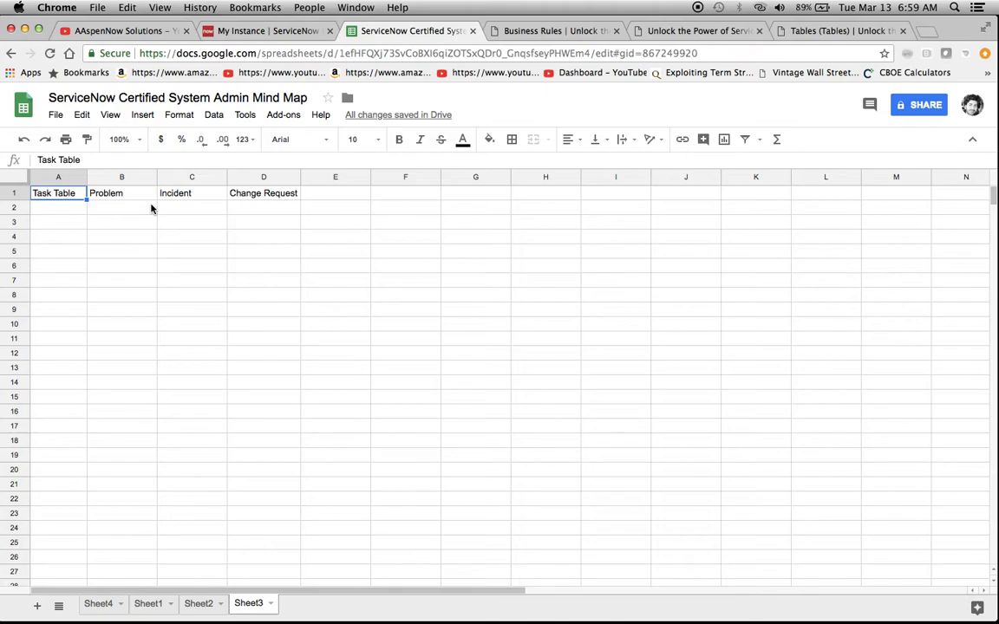
key(Right)
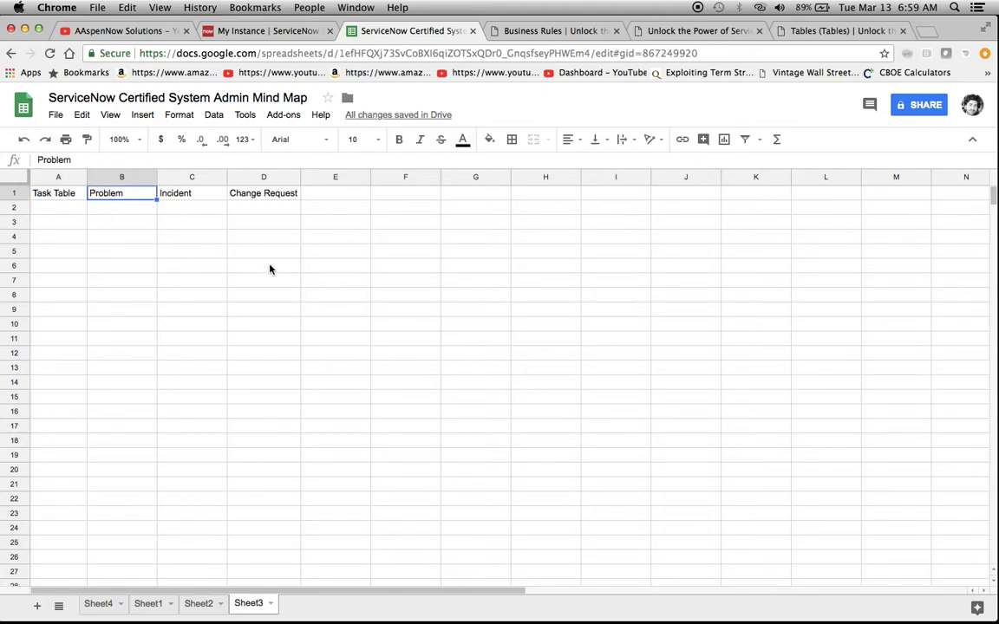
key(Right)
key(Right)
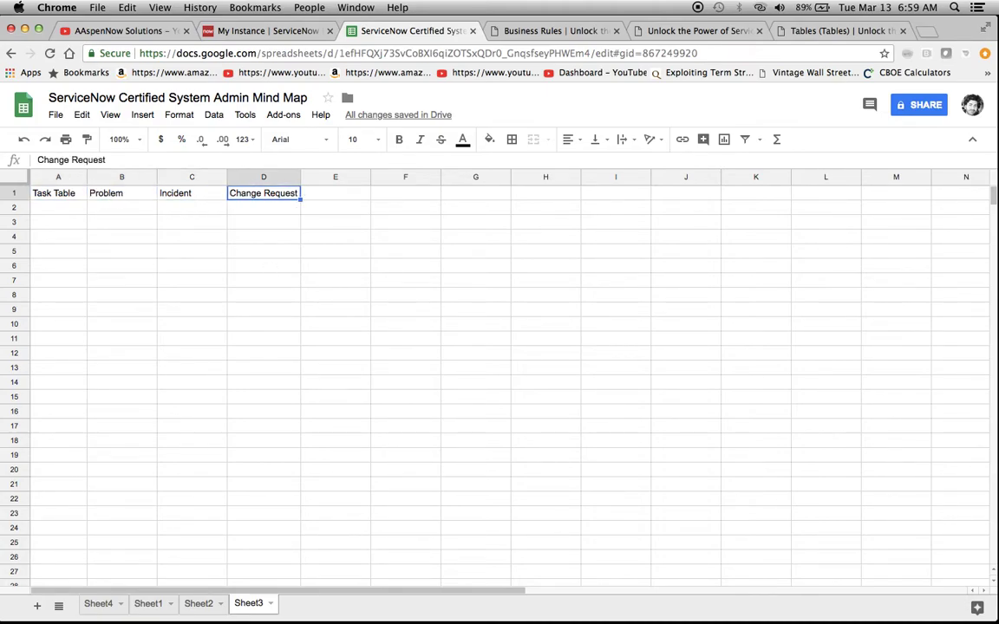
key(Left)
key(Left)
key(Right)
key(Right)
key(Right)
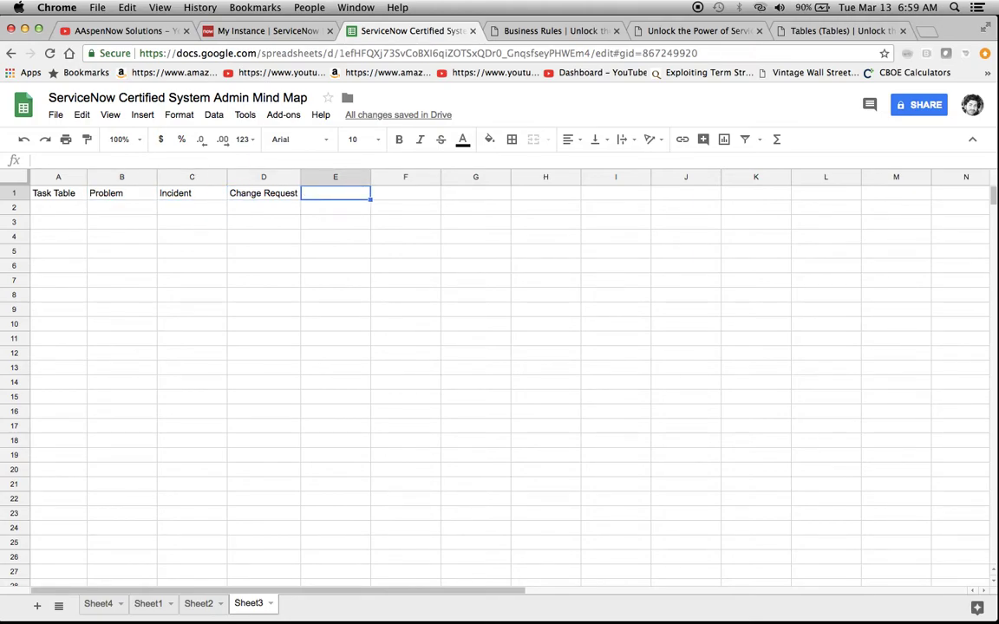
key(Left)
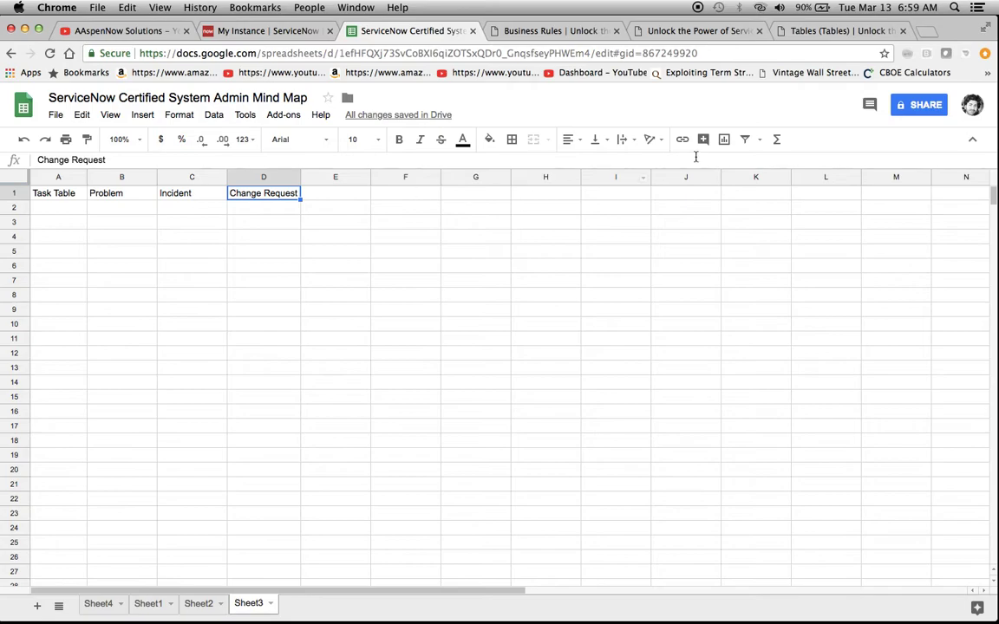
Switch to ServiceNow to view the Procurement Process Flow workflow, and bring up the Tables list filtered to tables extending task.
click(678, 35)
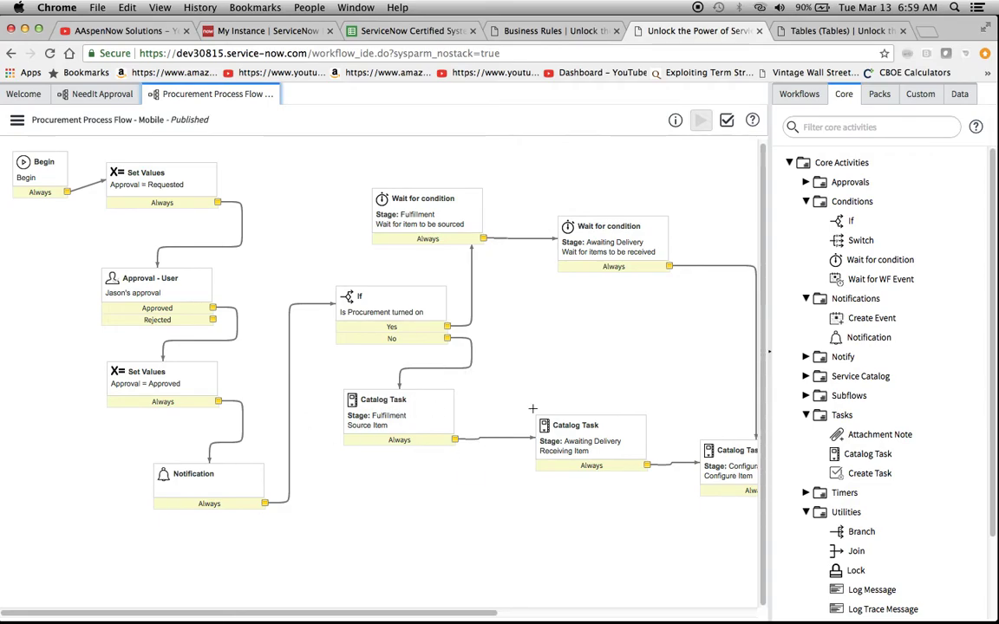
mouse_move(535, 413)
mouse_down()
mouse_move(483, 413)
mouse_move(535, 413)
mouse_up()
click(812, 32)
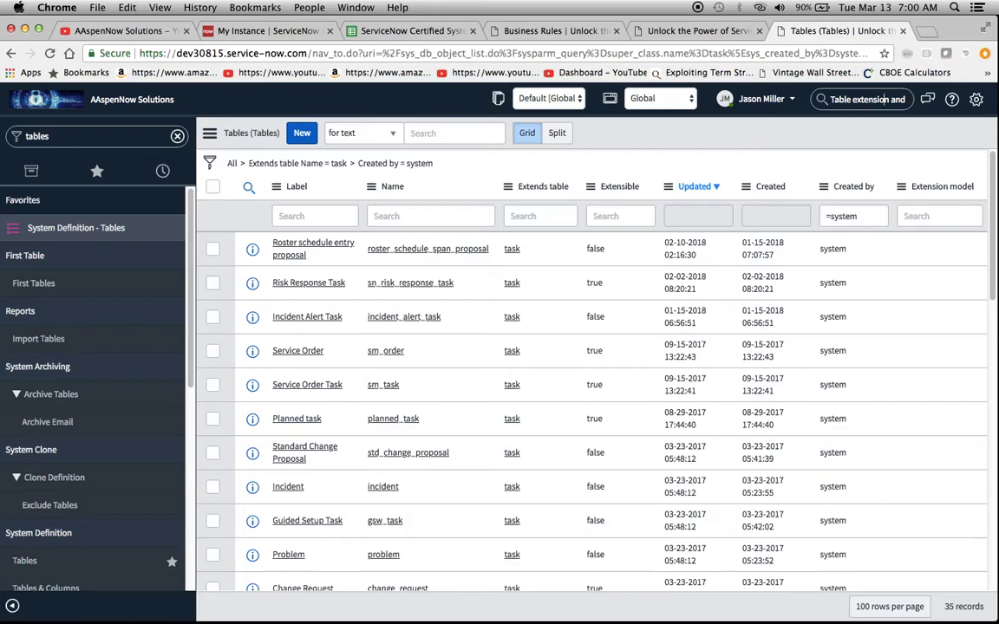
Complete the global search text as "Table extension and classes", and show the Tables list's filter conditions to review the tables extending task.
text(classes)
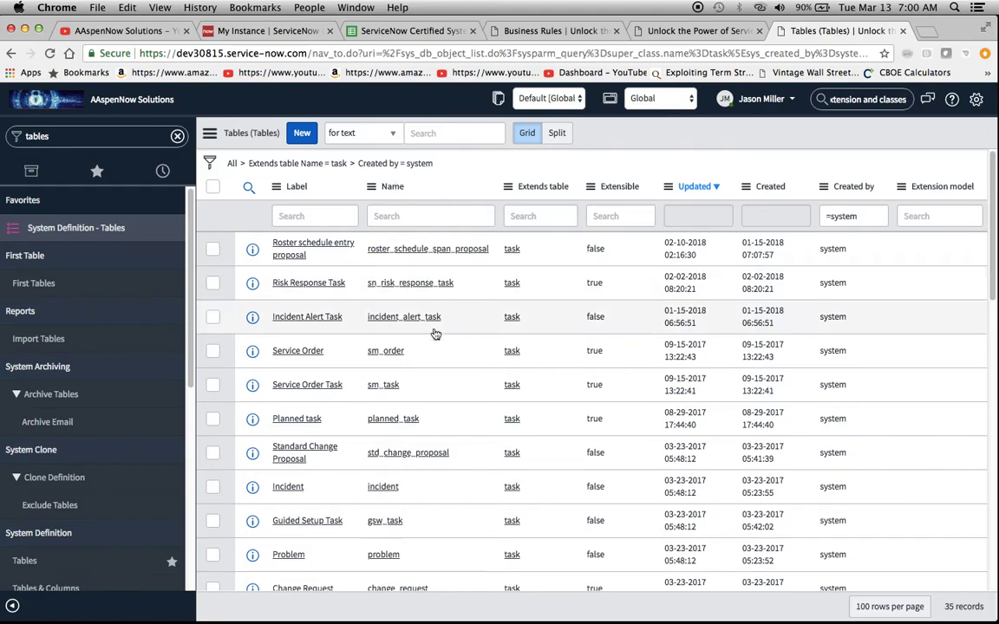
click(208, 163)
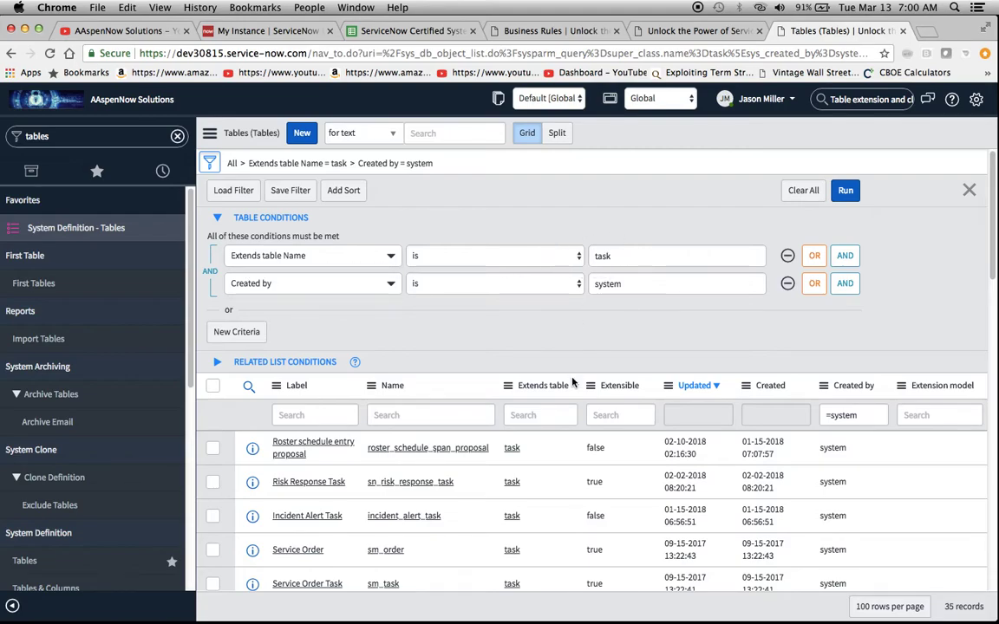
scroll(585, 501, down, 2)
scroll(585, 501, down, 2)
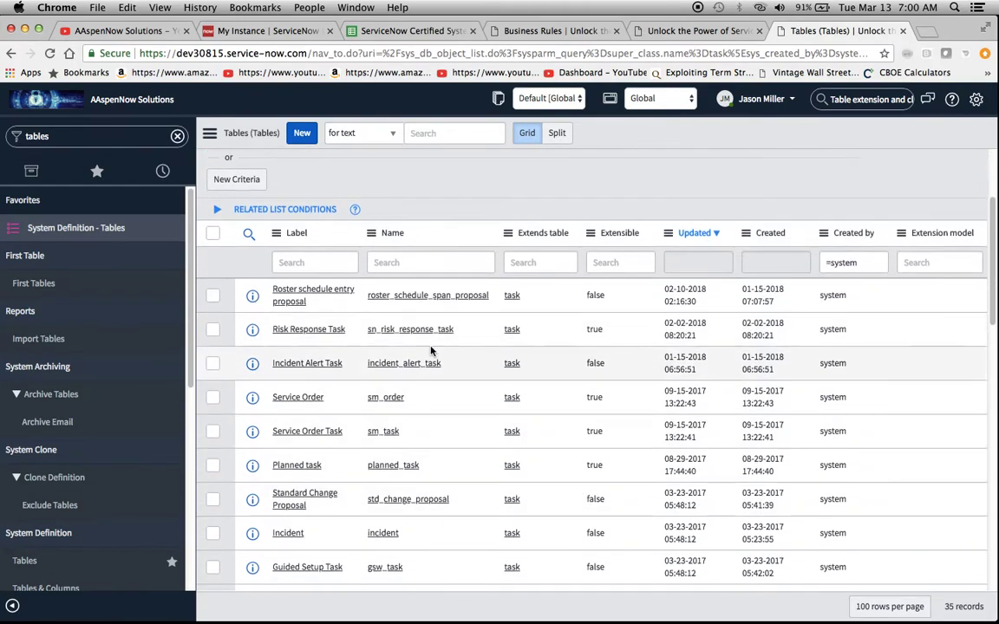
scroll(442, 327, down, 1)
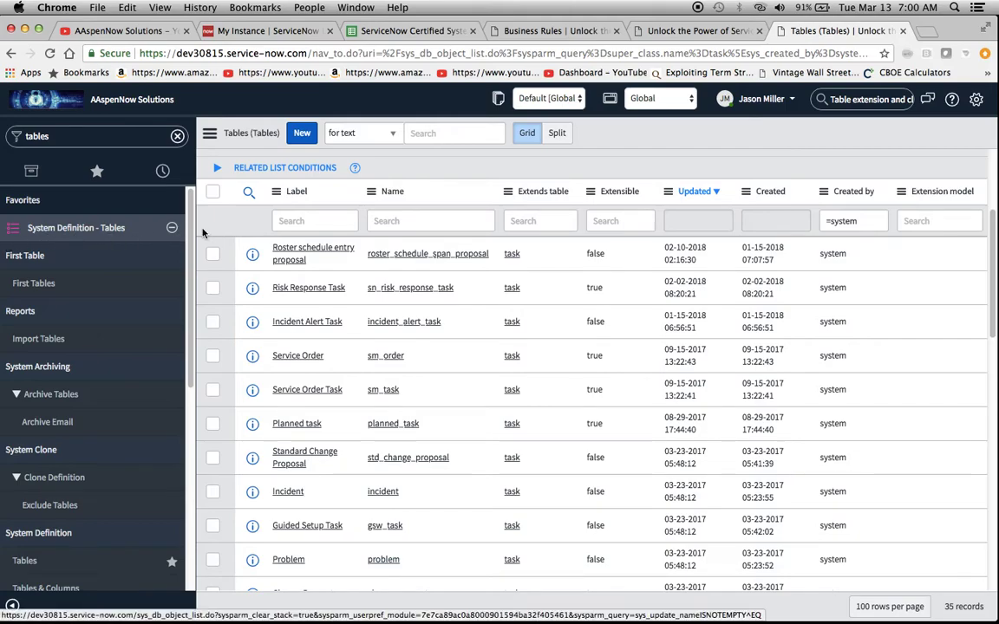
Switch to the Google Sheets mind map and paste Sheet3's Task Table, Problem, Incident and Change Request row into row 3 of Sheet4.
click(389, 32)
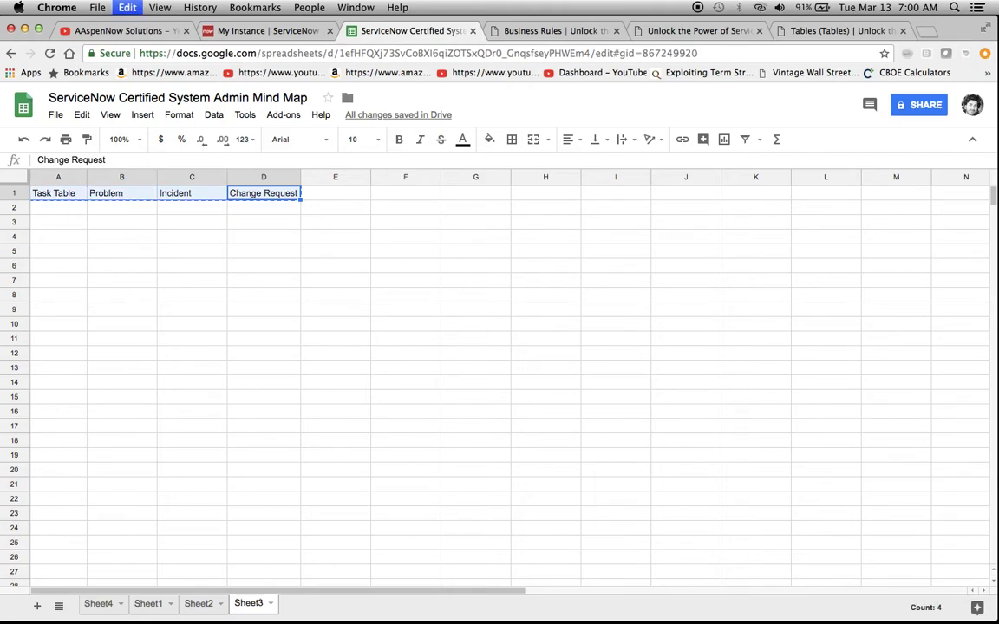
click(98, 604)
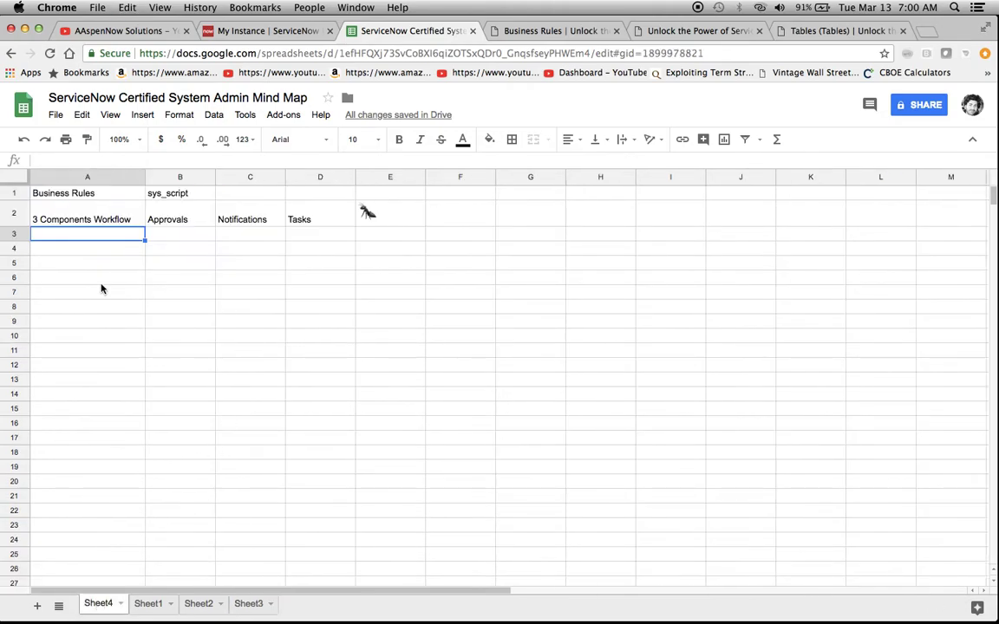
text(Task Table	Problem	Incident	Change Request)
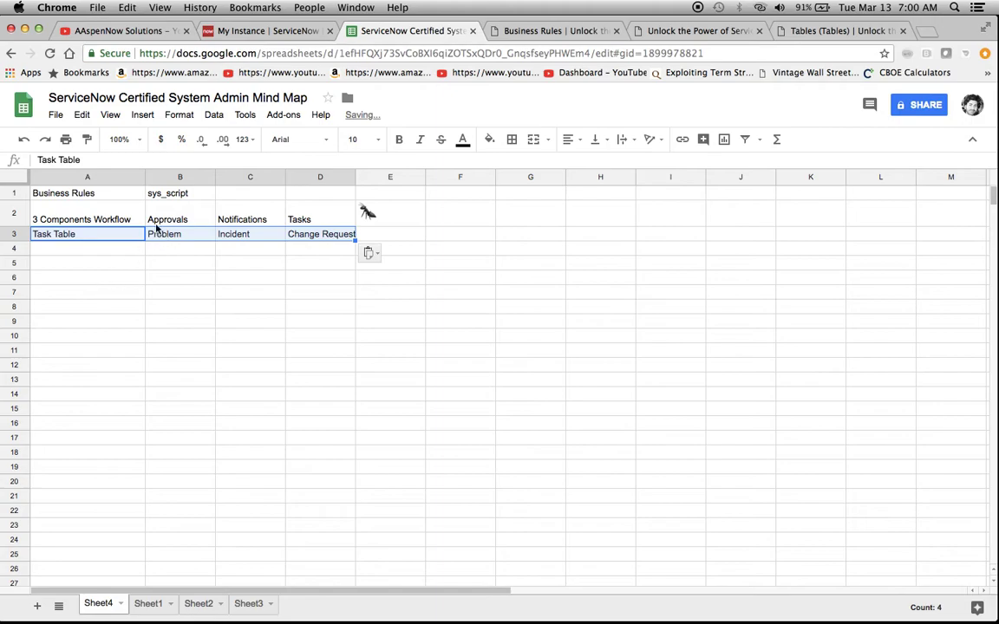
click(61, 195)
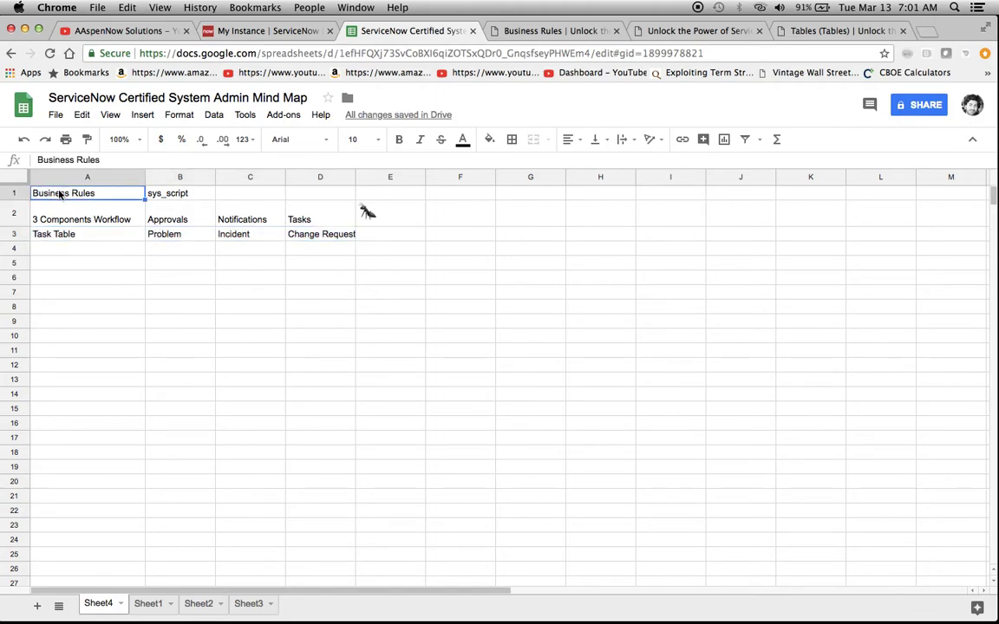